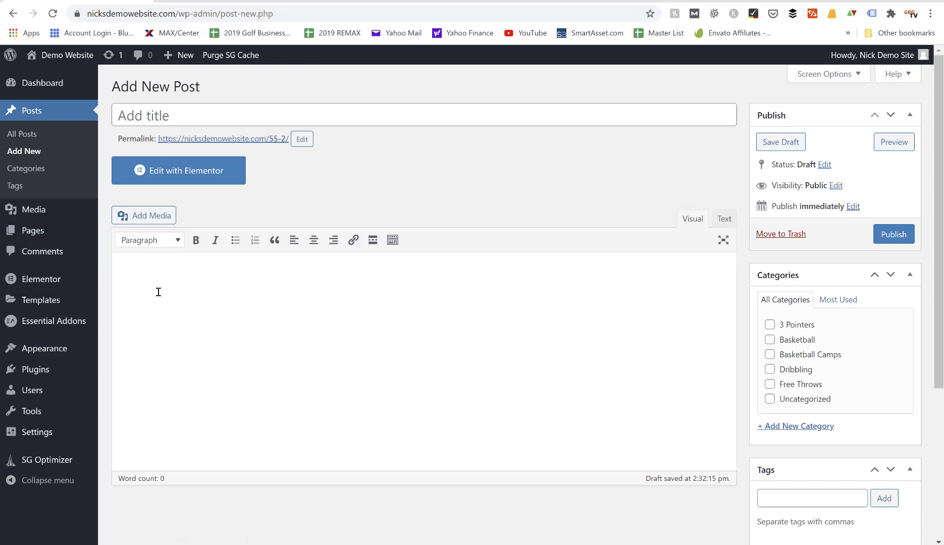
Step: Insert the basketball hoop sunset photo from the Media Library into the post body
click(144, 217)
click(281, 219)
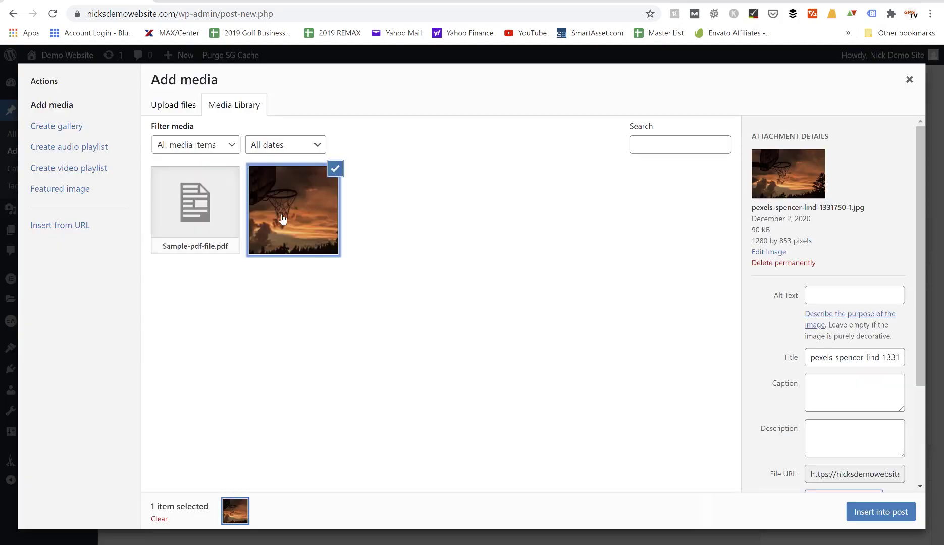
click(857, 513)
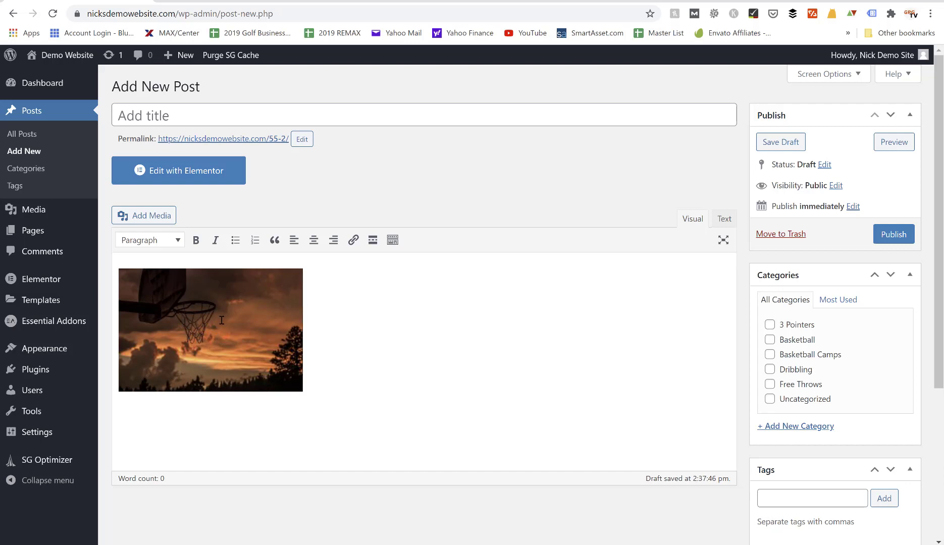
Step: Open the basketball photo's details and set Link To to Custom URL
click(223, 330)
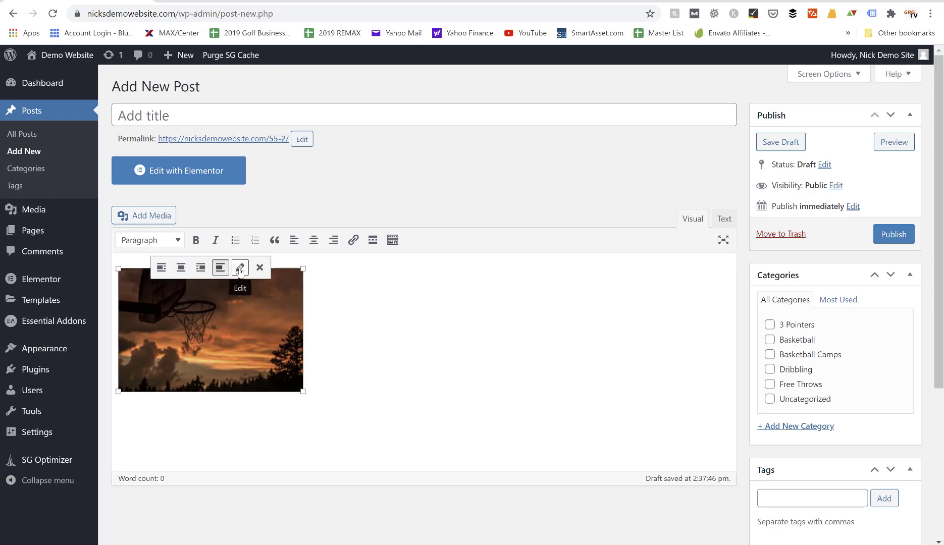
click(239, 268)
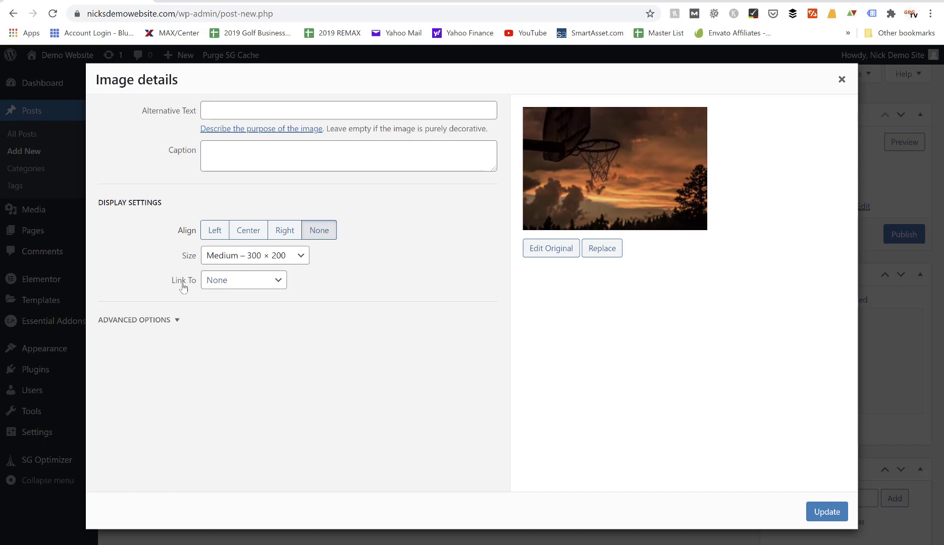
click(224, 286)
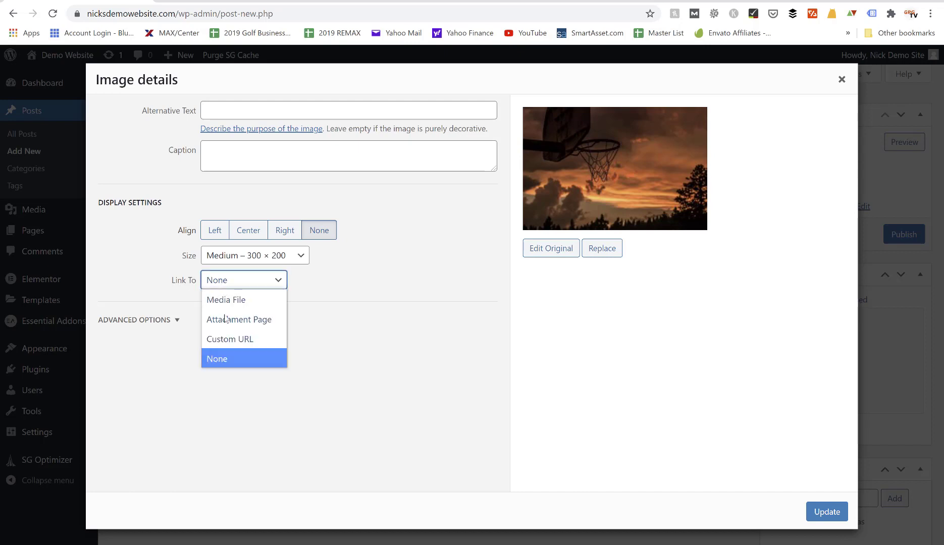
click(227, 338)
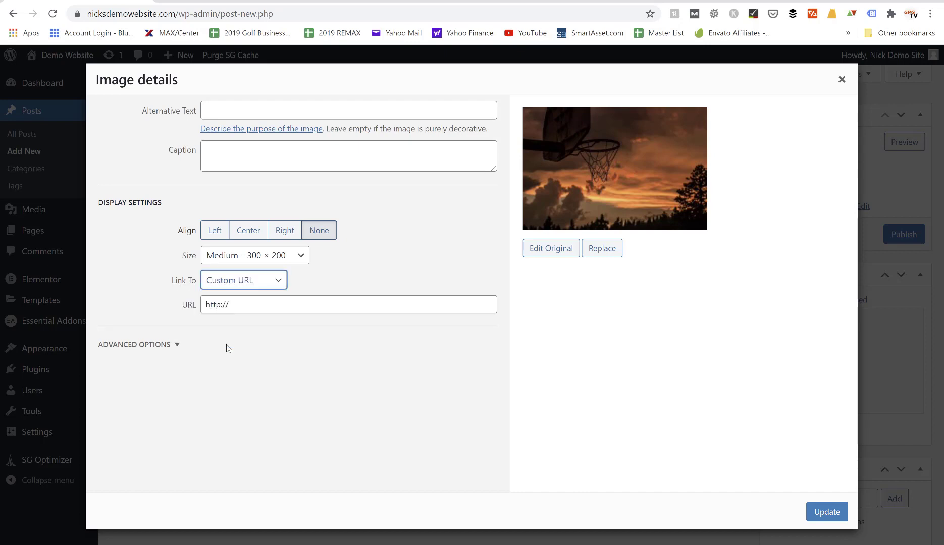
Step: Replace the placeholder link with the pasted Sample-pdf-file.pdf address and update the image
click(237, 307)
triple_click(237, 308)
key(BackSpace)
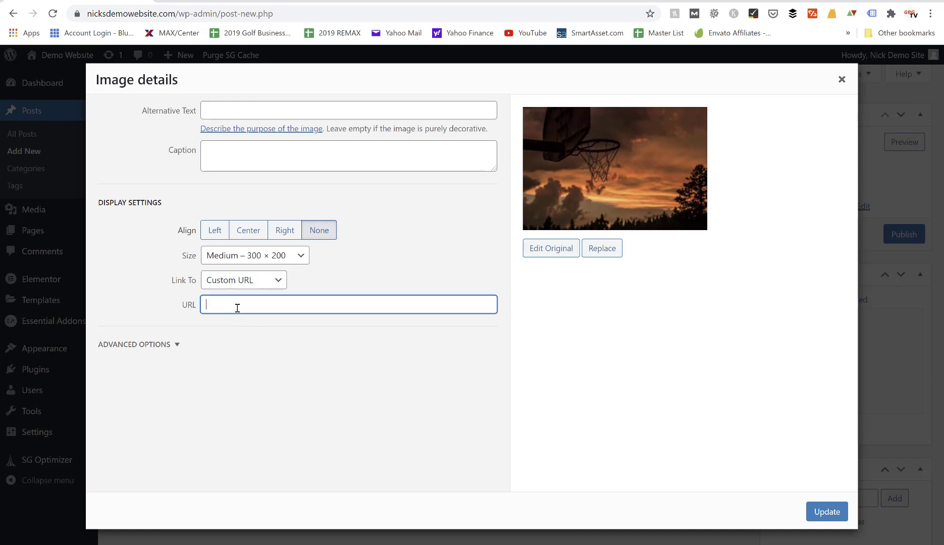
text(https://nicksdemowebsite.com/wp-content/uploads/2021/02/Sample-pdf-file.pdf)
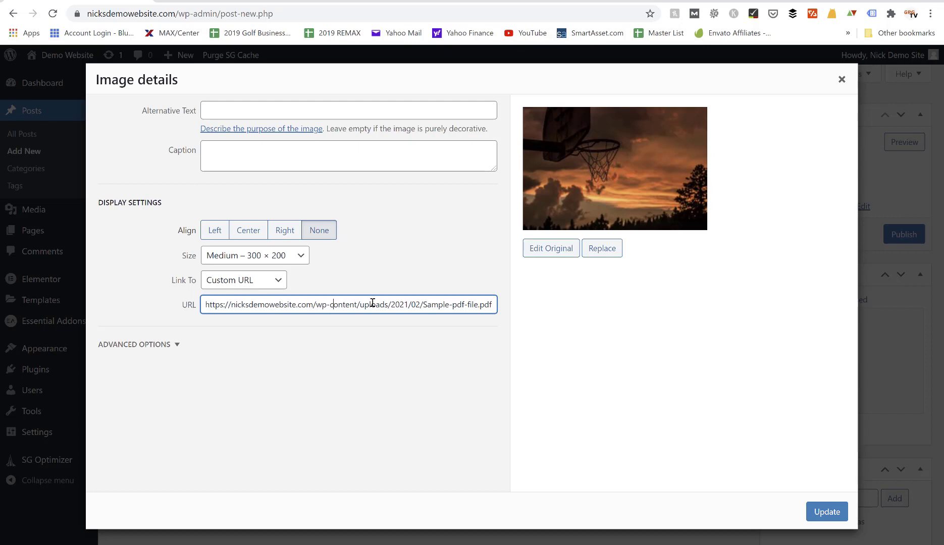
click(323, 323)
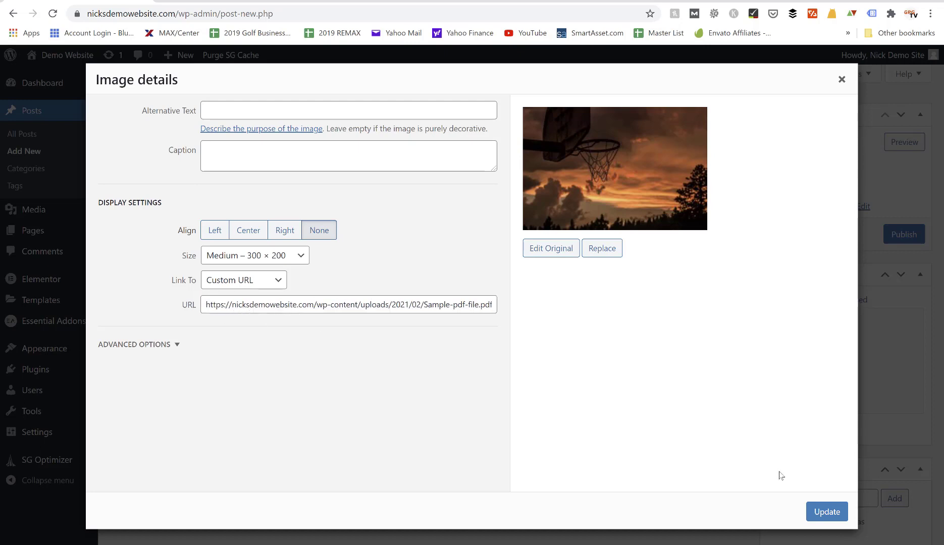
click(824, 512)
Step: Preview the draft and click the basketball photo to open Sample-pdf-file.pdf
click(513, 387)
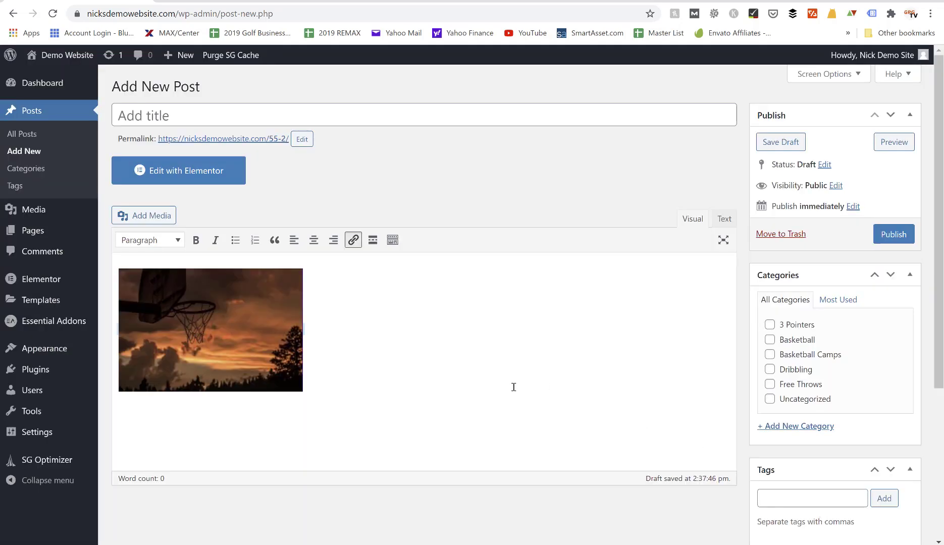
click(894, 142)
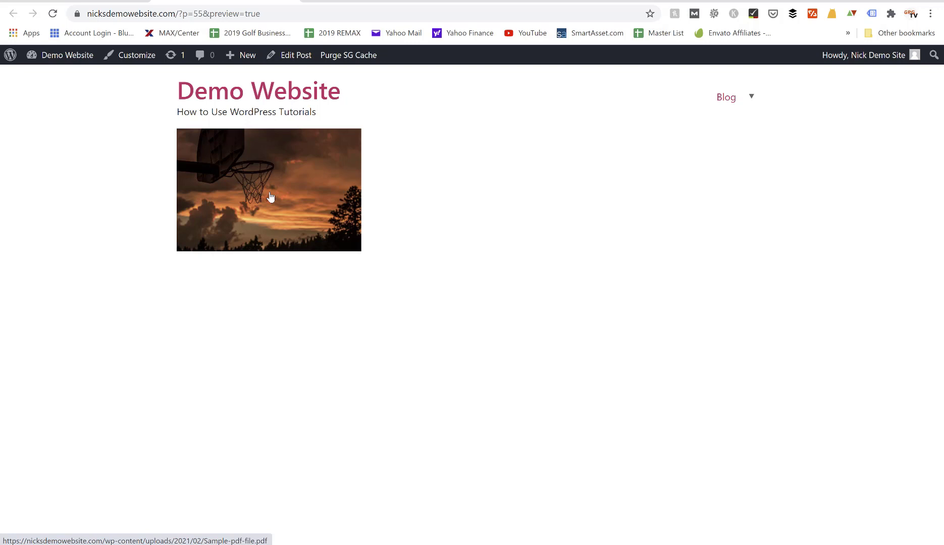
click(270, 197)
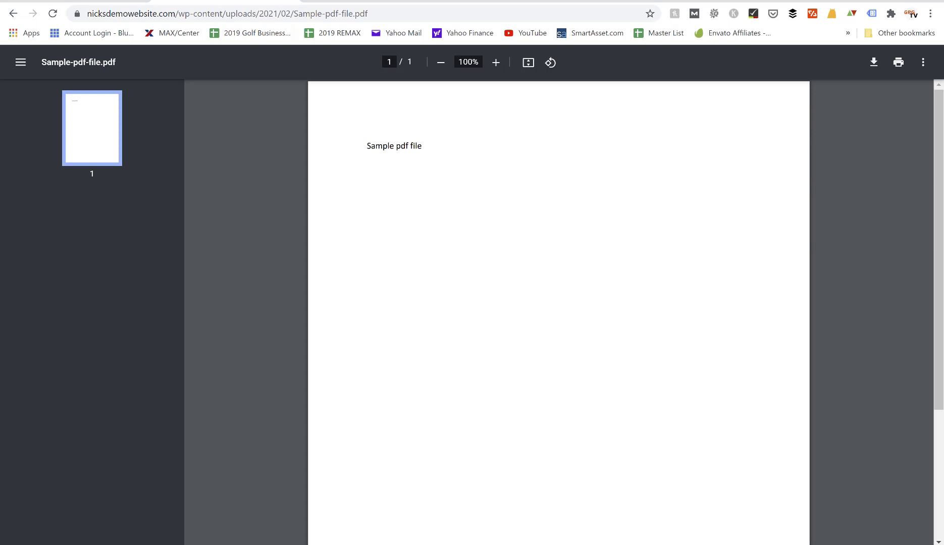
Step: Copy Sample-pdf-file.pdf's file URL from its Media Library attachment details
key(alt+Left)
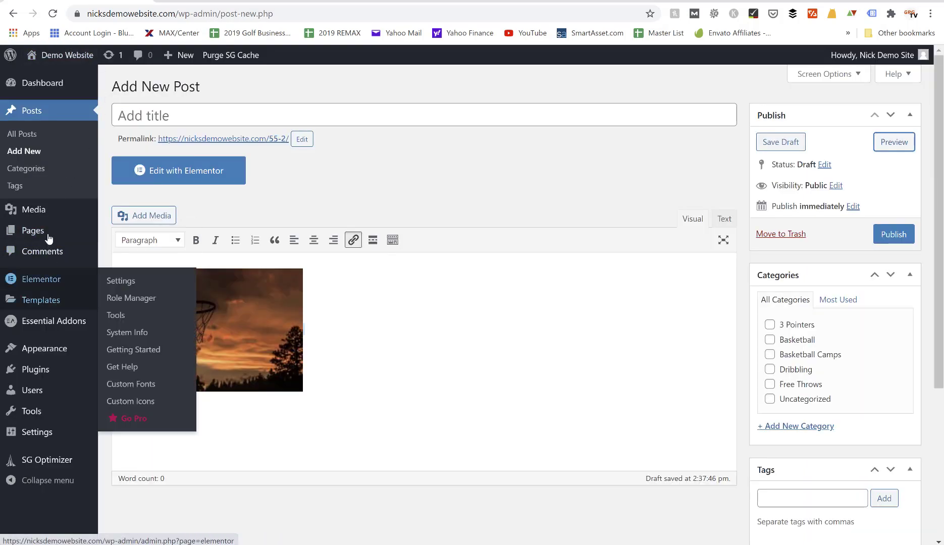
mouse_move(33, 209)
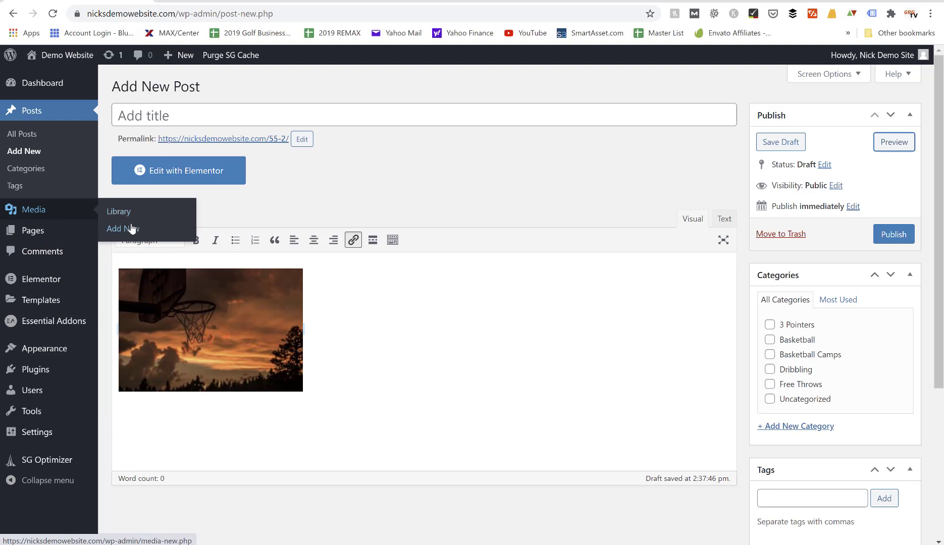
click(118, 212)
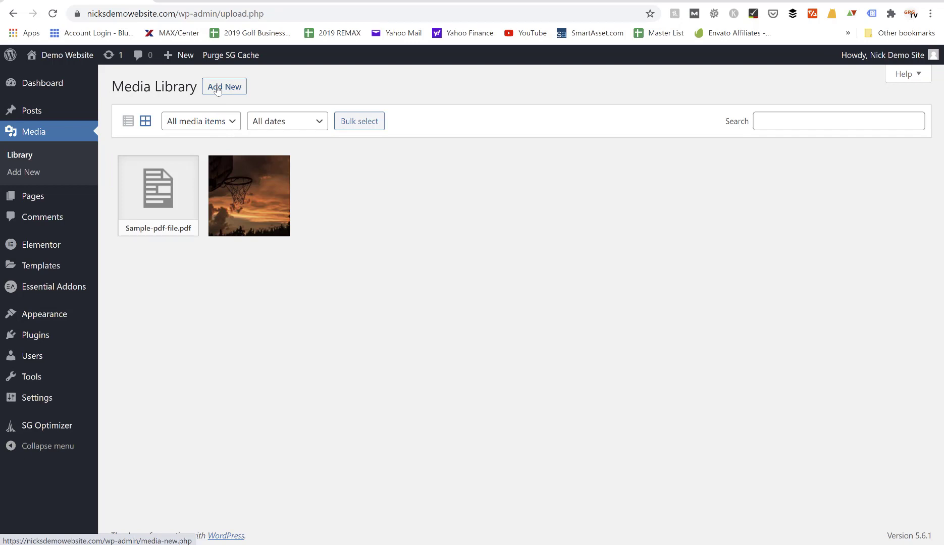
click(154, 217)
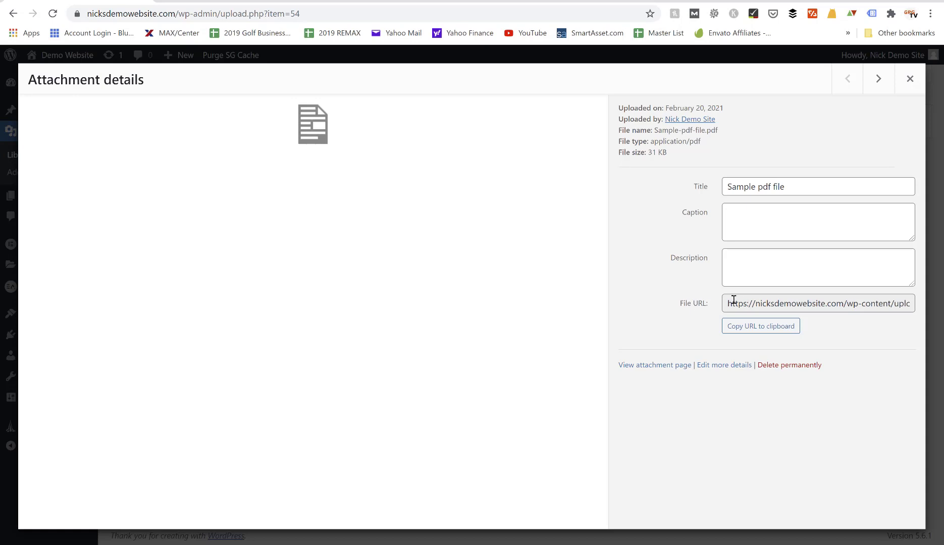
click(742, 325)
click(909, 79)
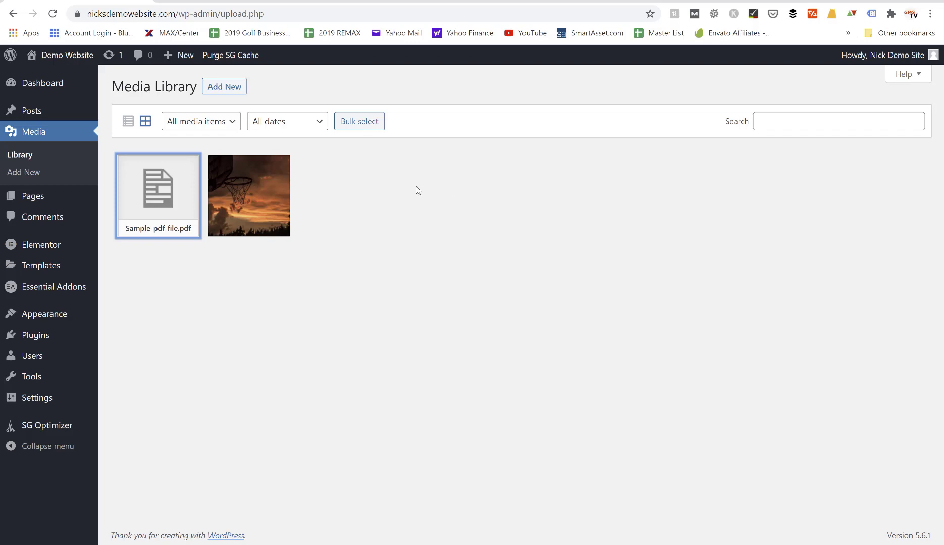